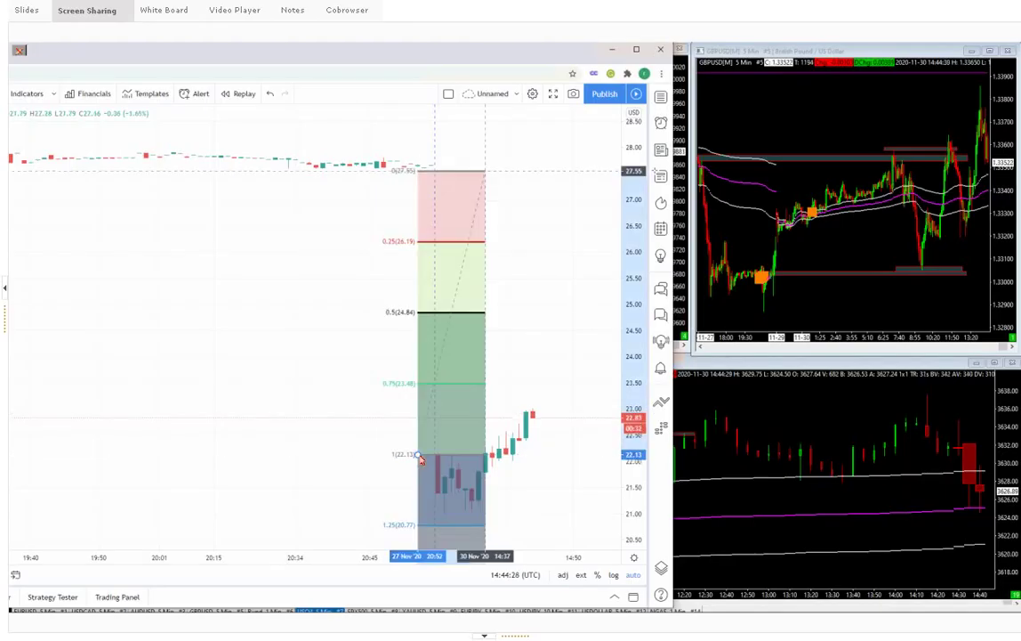
# Step: Draw a Fibonacci retracement from about 22.13 at the opening gap up to about 27.69 at the previous session's closing candles
pyautogui.click(479, 171)
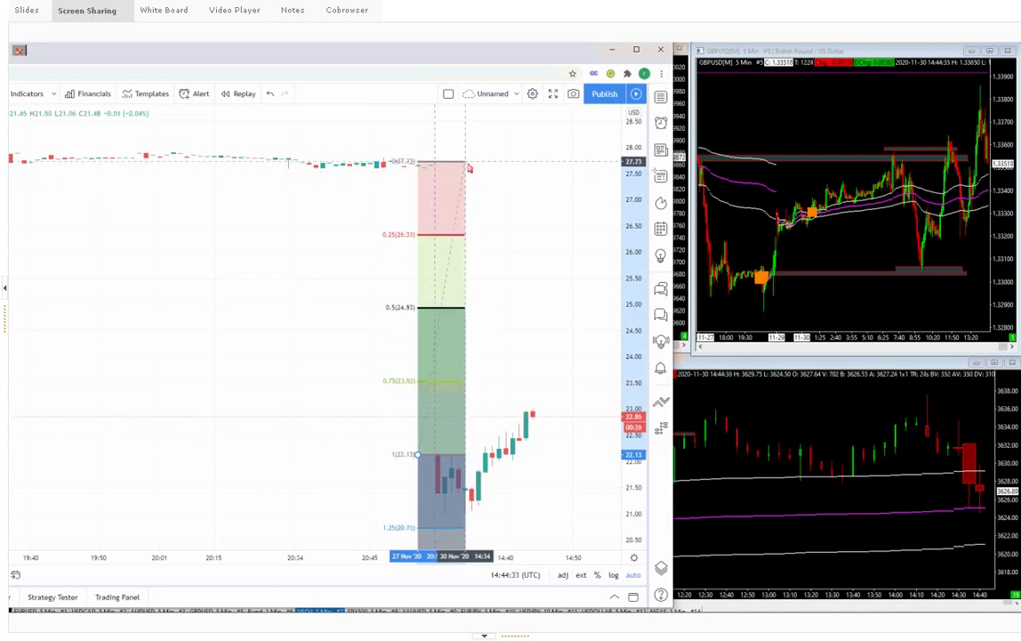
pyautogui.click(465, 164)
pyautogui.scroll(2, 362, 412)
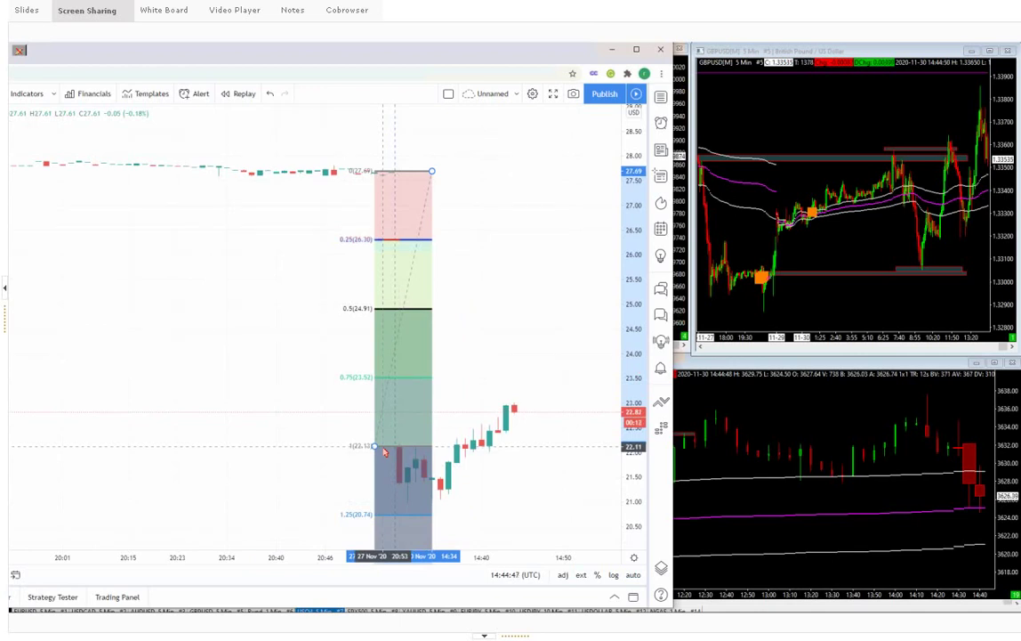
# Step: Draw horizontal rays at the 0.75 and 1.25 retracement levels, about 23.51 and 20.77, and a dotted horizontal line at about 21.01
pyautogui.click(396, 379)
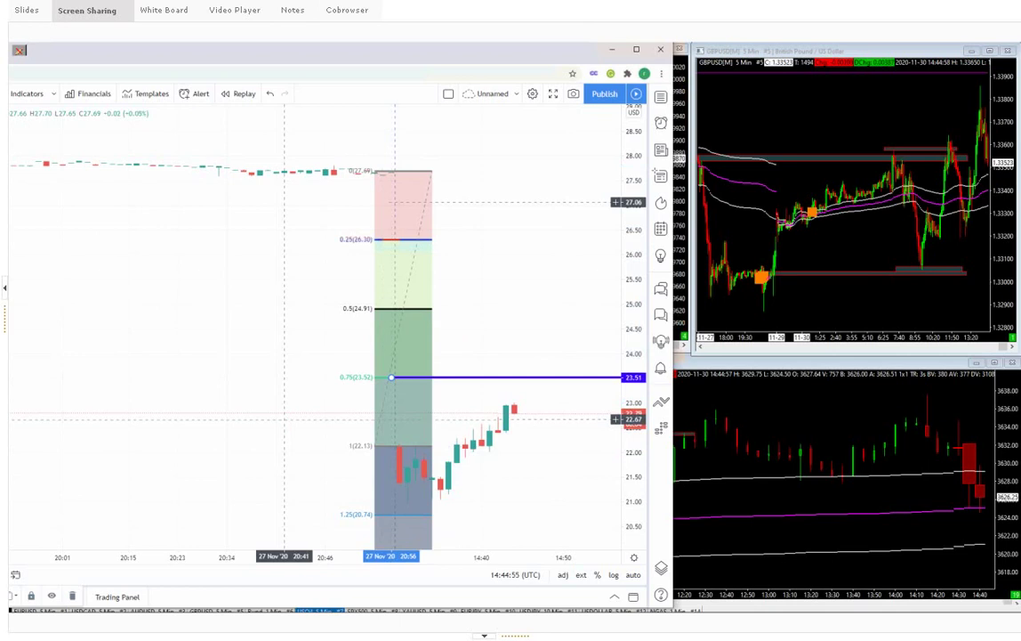
pyautogui.click(396, 513)
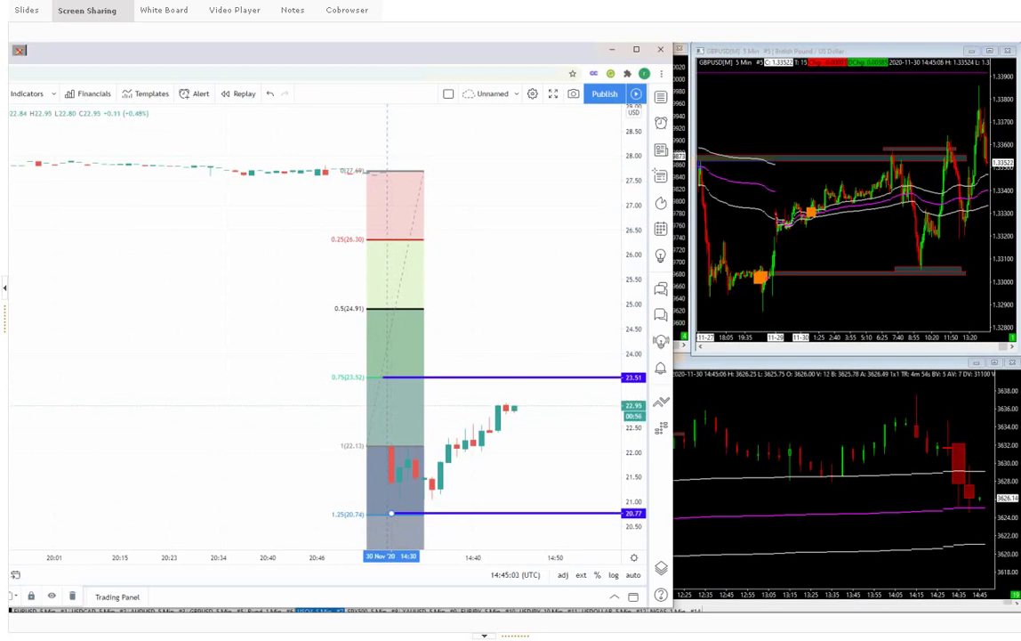
pyautogui.click(371, 503)
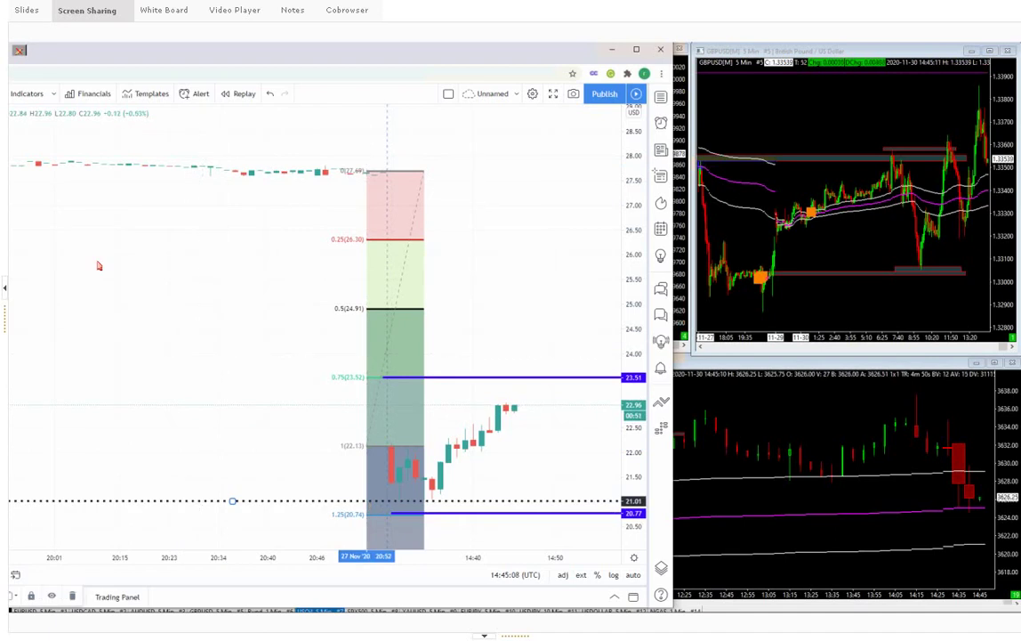
# Step: Place up-arrow markers beneath the two session lows and add the text "+11%" above the ray at the 0.75 level
pyautogui.click(400, 513)
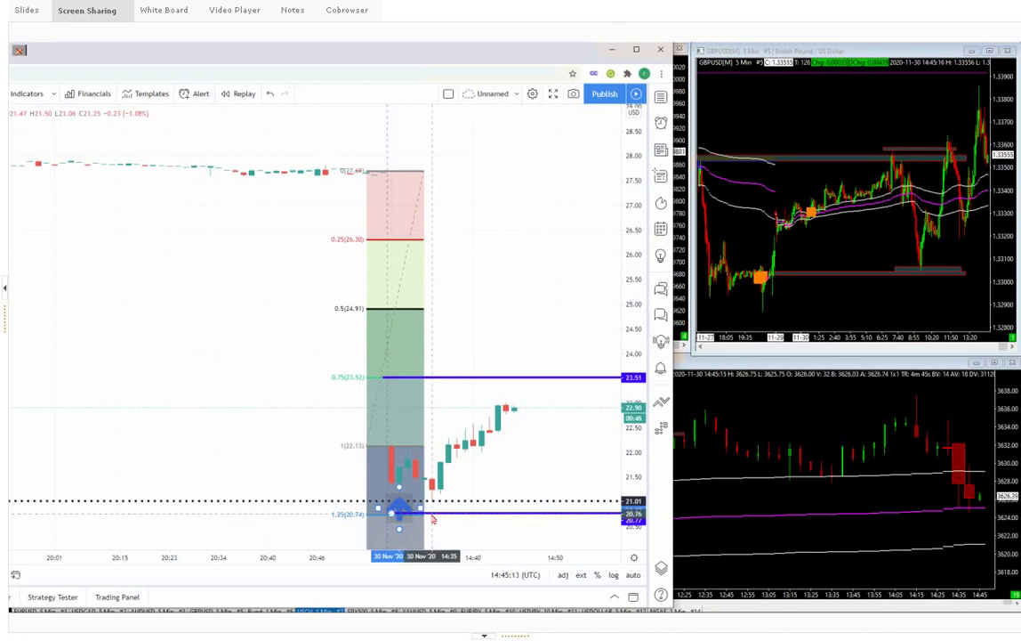
pyautogui.click(432, 518)
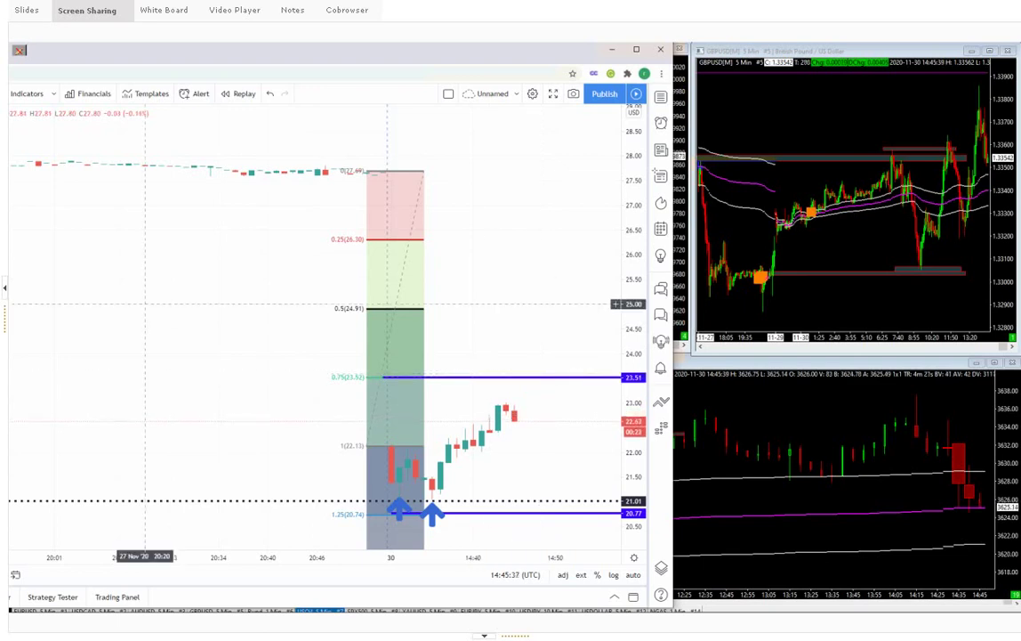
pyautogui.click(486, 358)
pyautogui.write('+11%')
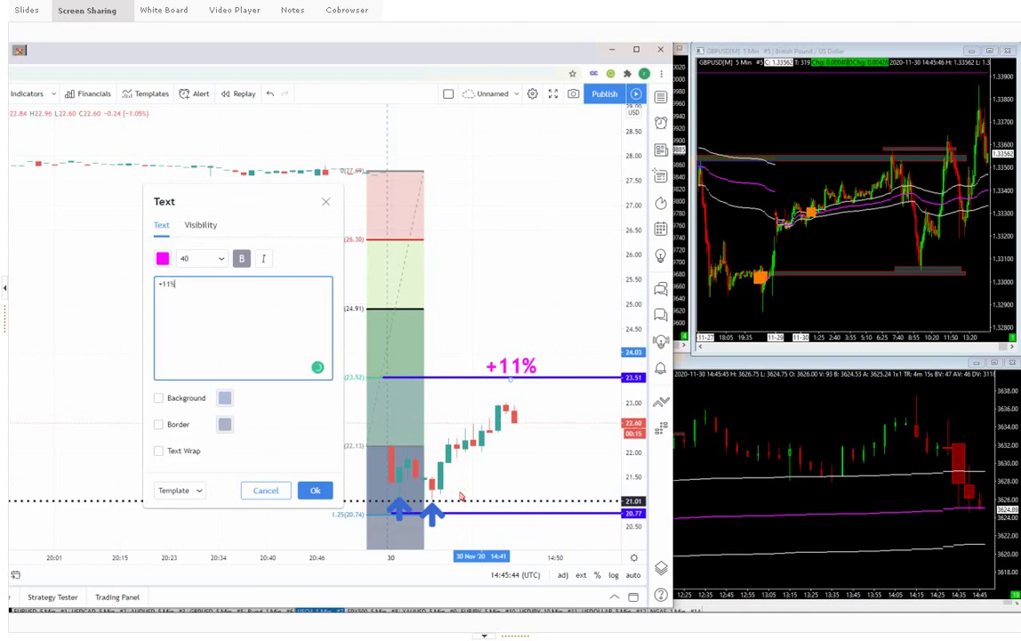
pyautogui.click(314, 490)
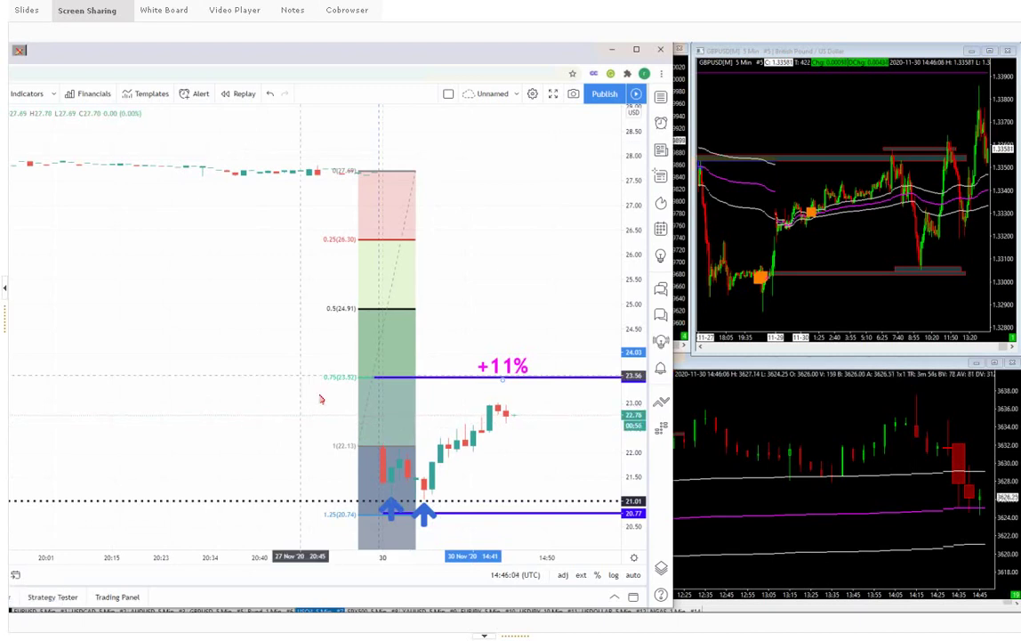
# Step: Draw a flat magenta trend line at about 22.14 along the retracement's level 1, spanning the opening candle to about 14:45
pyautogui.moveTo(507, 445); pyautogui.dragTo(374, 445)
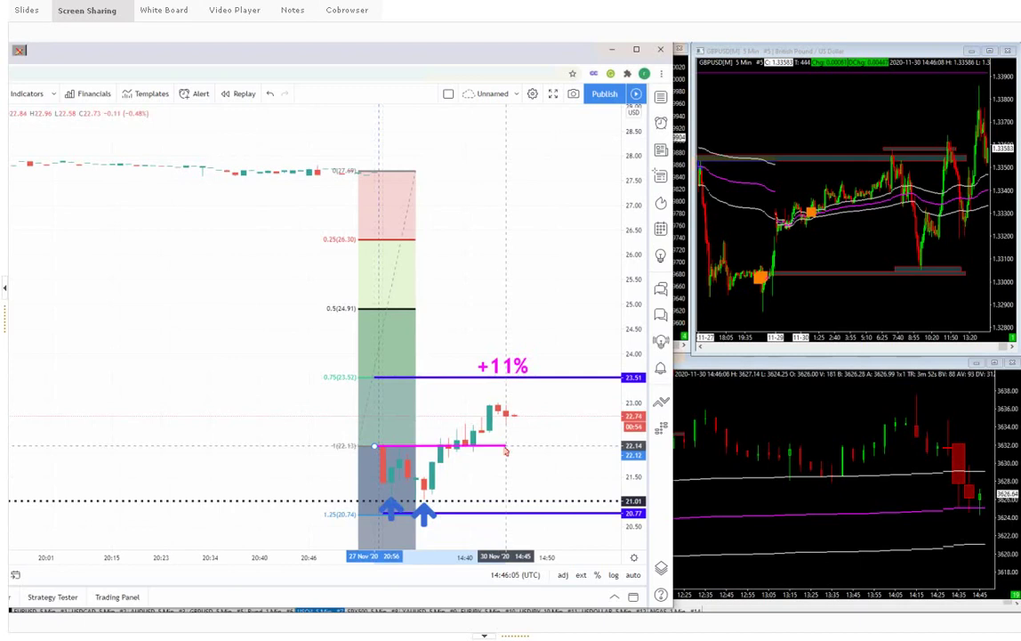
pyautogui.click(375, 446)
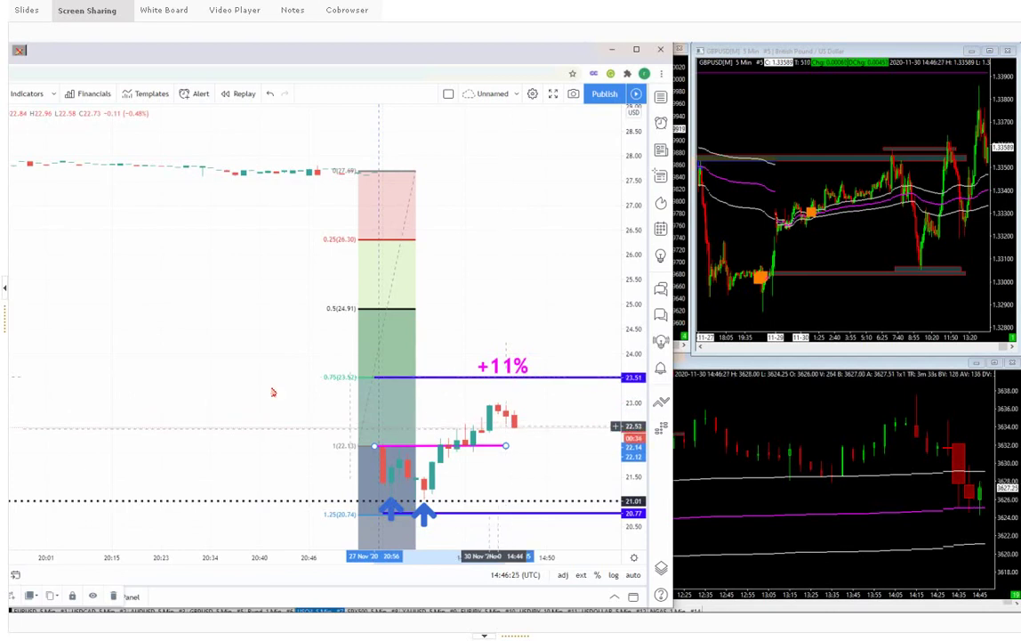
pyautogui.click(245, 349)
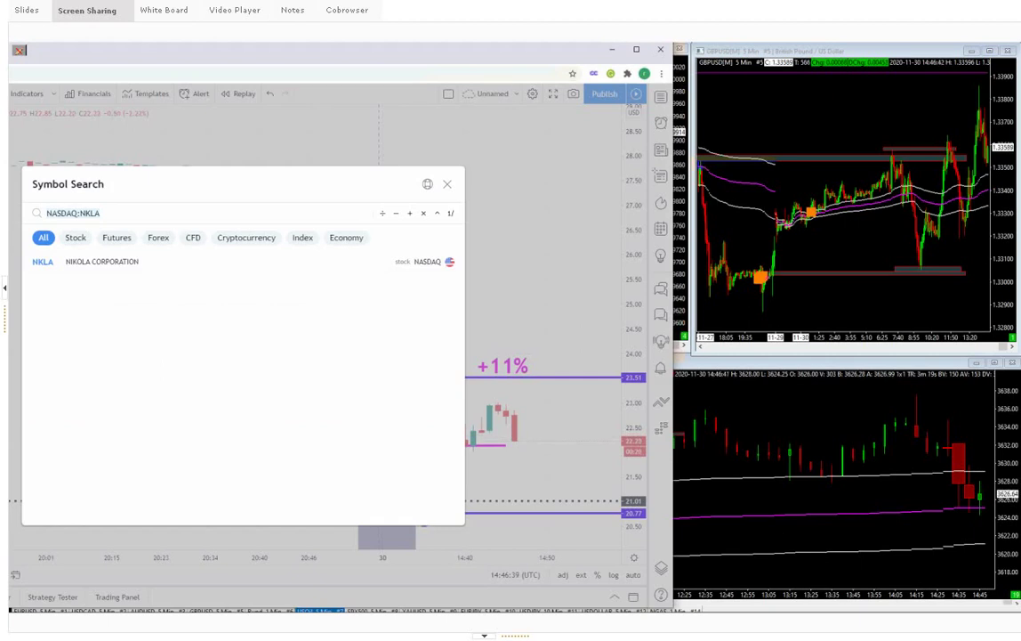
# Step: Search for the symbol NNDM and load the Nano Dimension chart from NASDAQ
pyautogui.write('NNDM')
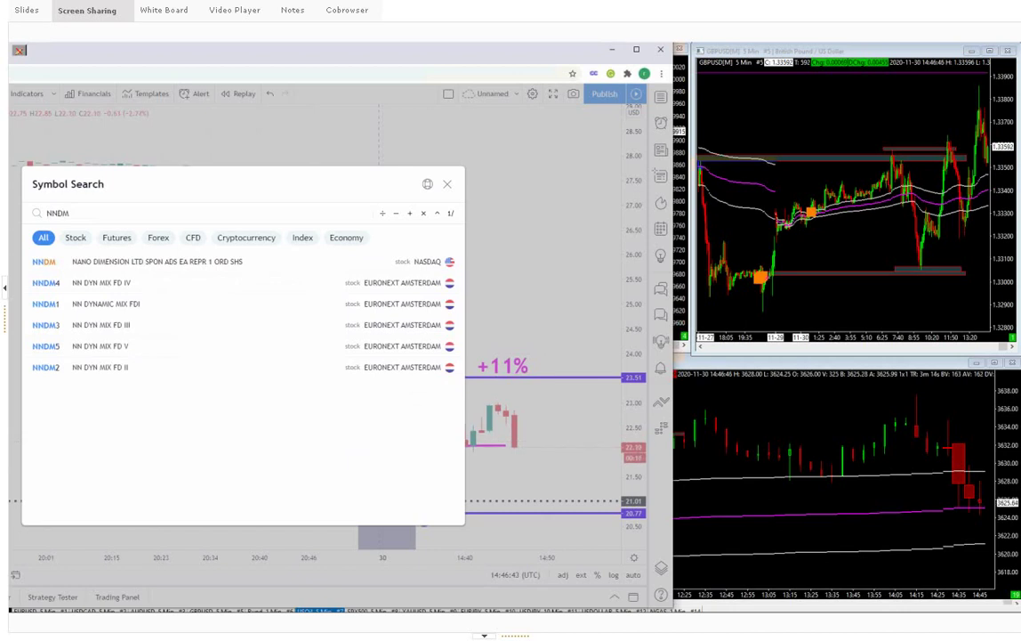
pyautogui.click(103, 261)
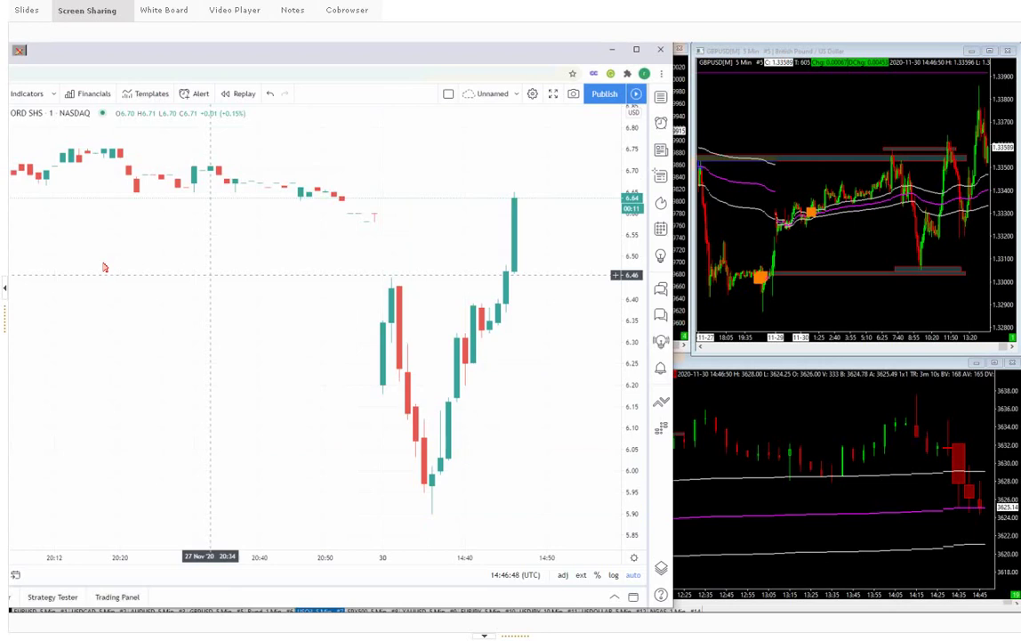
pyautogui.scroll(1, 212, 280)
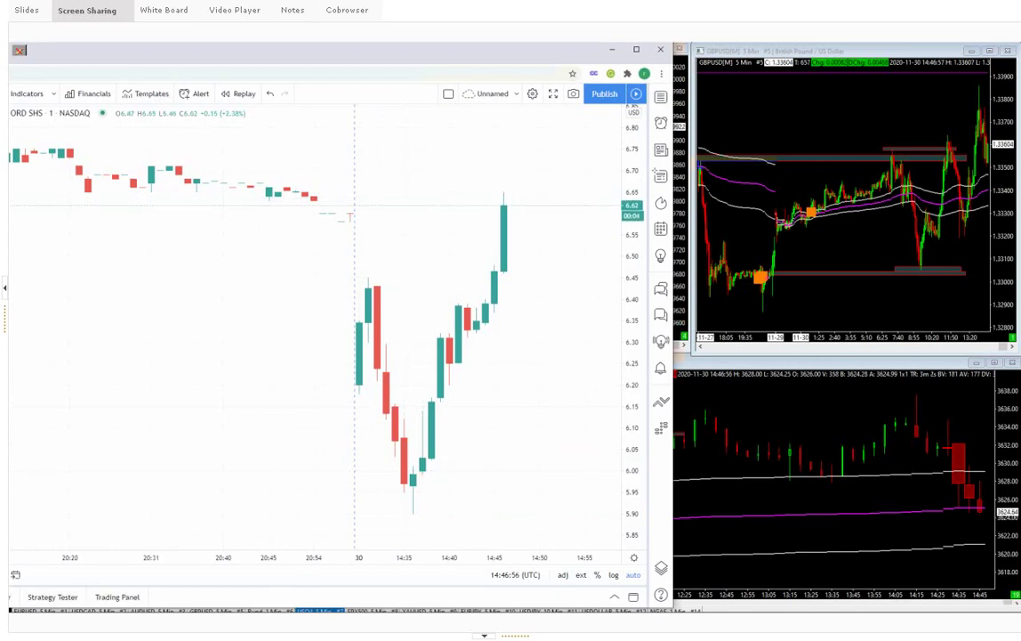
# Step: Draw a dotted horizontal line at about 6.00 and a Fibonacci retracement from about 6.19 up to about 6.63 across the gap
pyautogui.click(359, 471)
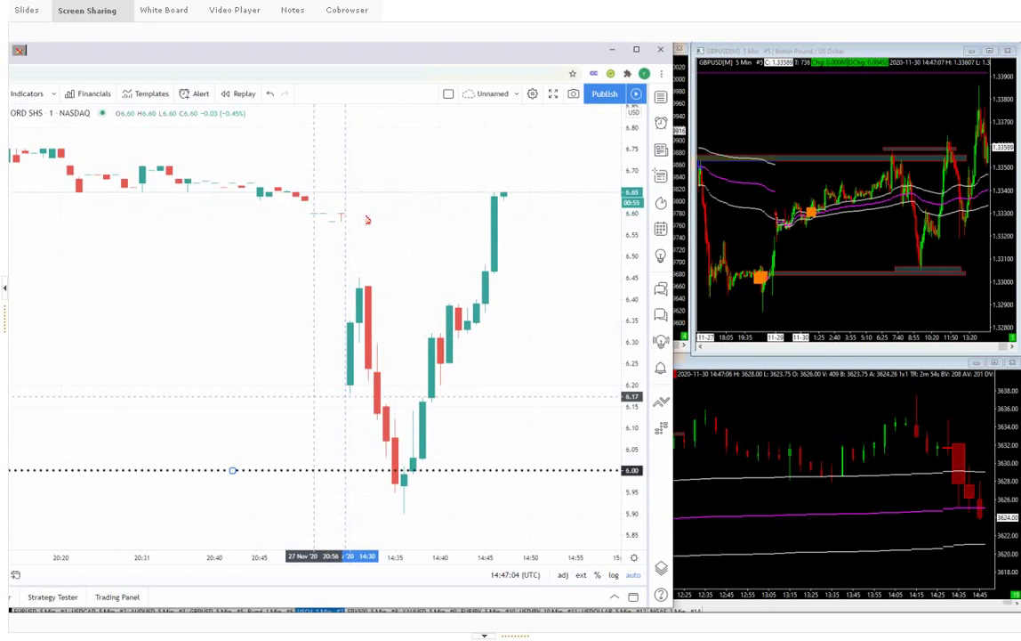
pyautogui.click(317, 391)
pyautogui.moveTo(378, 217); pyautogui.dragTo(377, 212)
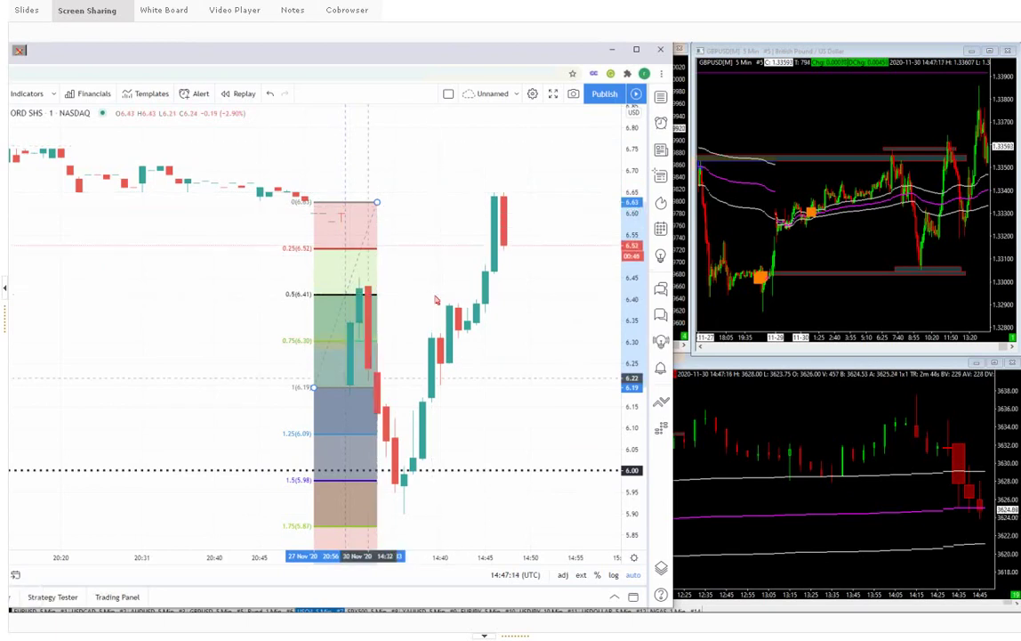
# Step: Draw horizontal rays at the 0.75, 1 and 1.25 retracement levels, at about 6.30, 6.19 and 6.08
pyautogui.click(388, 347)
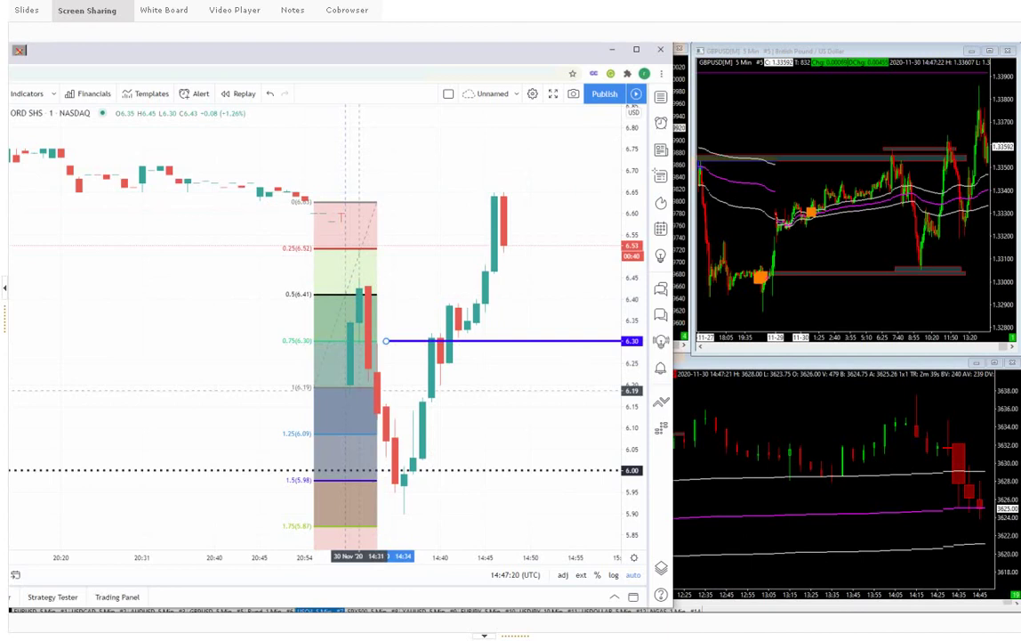
pyautogui.click(350, 388)
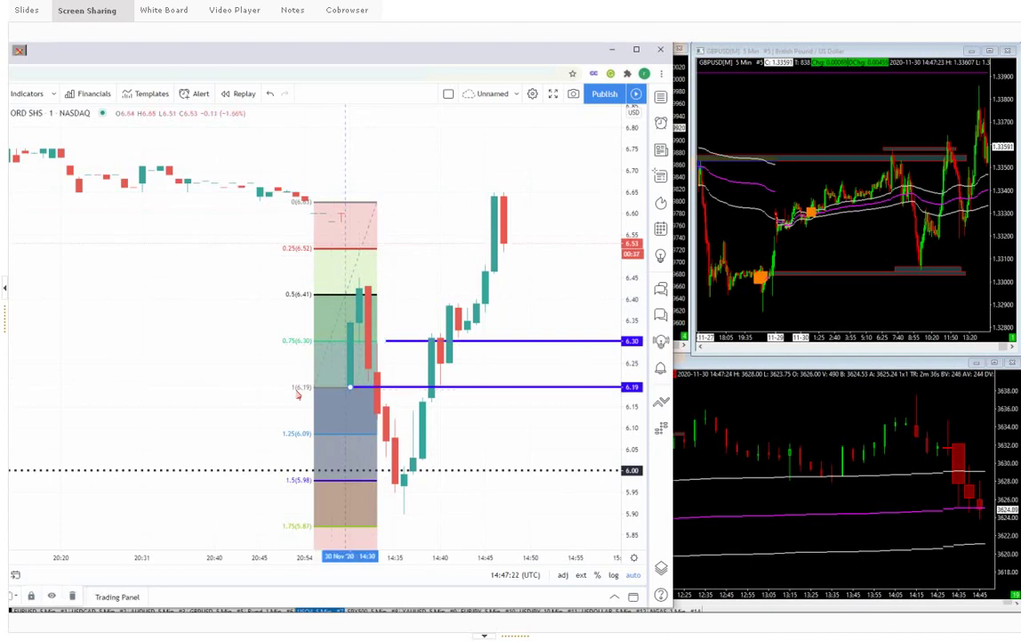
pyautogui.click(379, 433)
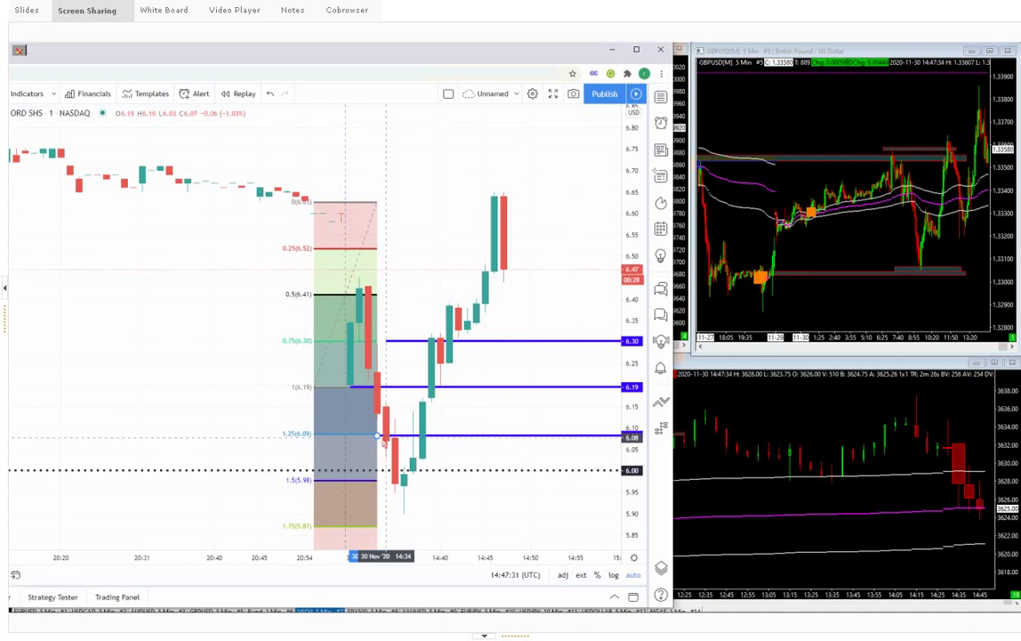
# Step: Draw a rectangle around the session low from about 6.09 to 5.90 and place two up-arrow markers under the lowest candles
pyautogui.moveTo(377, 435)
pyautogui.mouseDown()
pyautogui.moveTo(445, 496)
pyautogui.moveTo(451, 518)
pyautogui.moveTo(440, 514)
pyautogui.mouseUp()
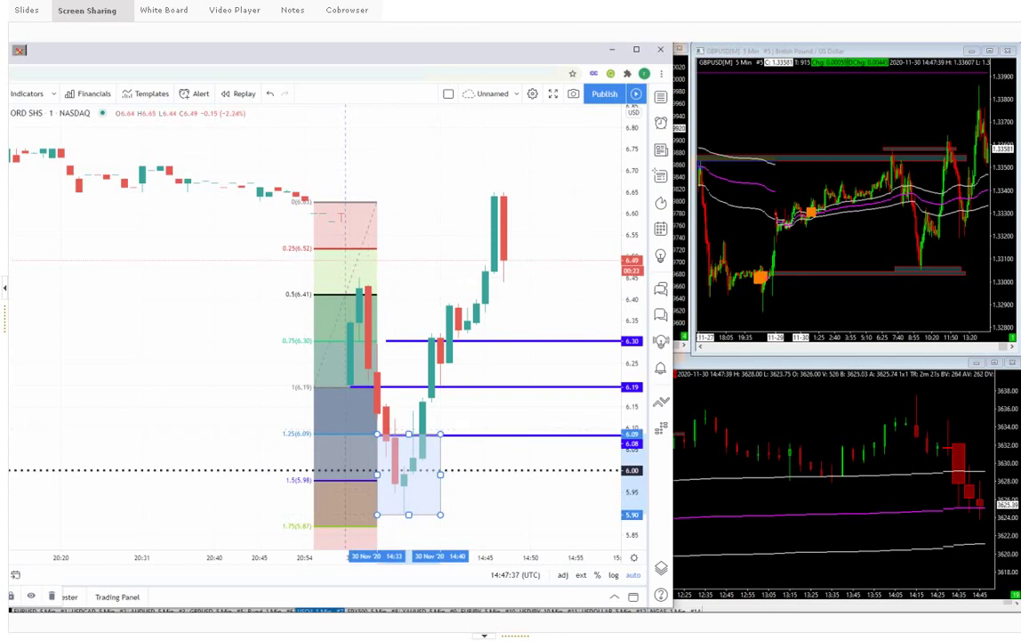
pyautogui.click(396, 501)
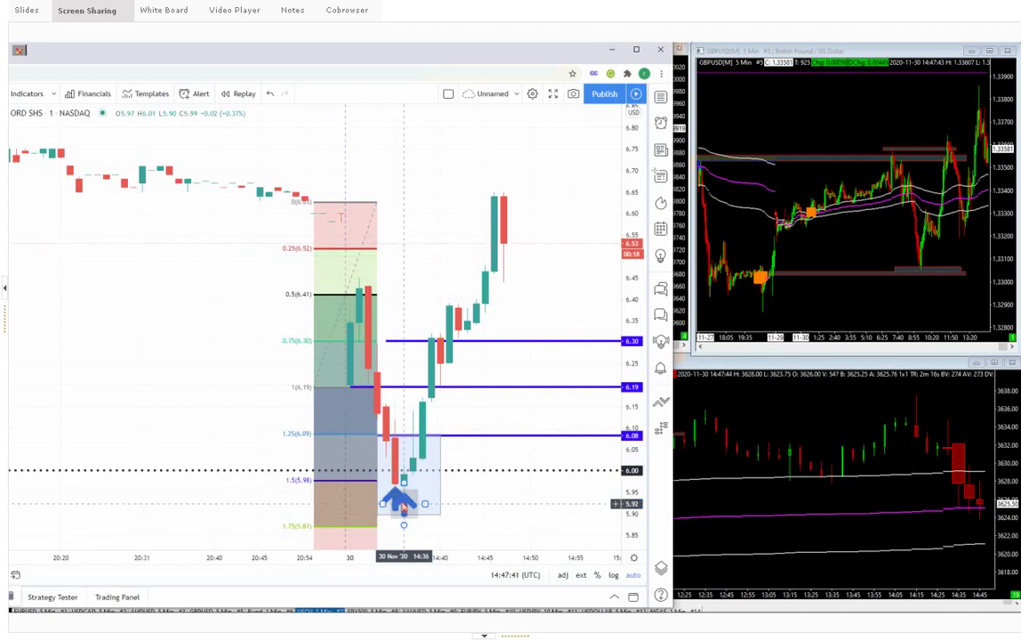
pyautogui.moveTo(396, 502); pyautogui.dragTo(405, 509)
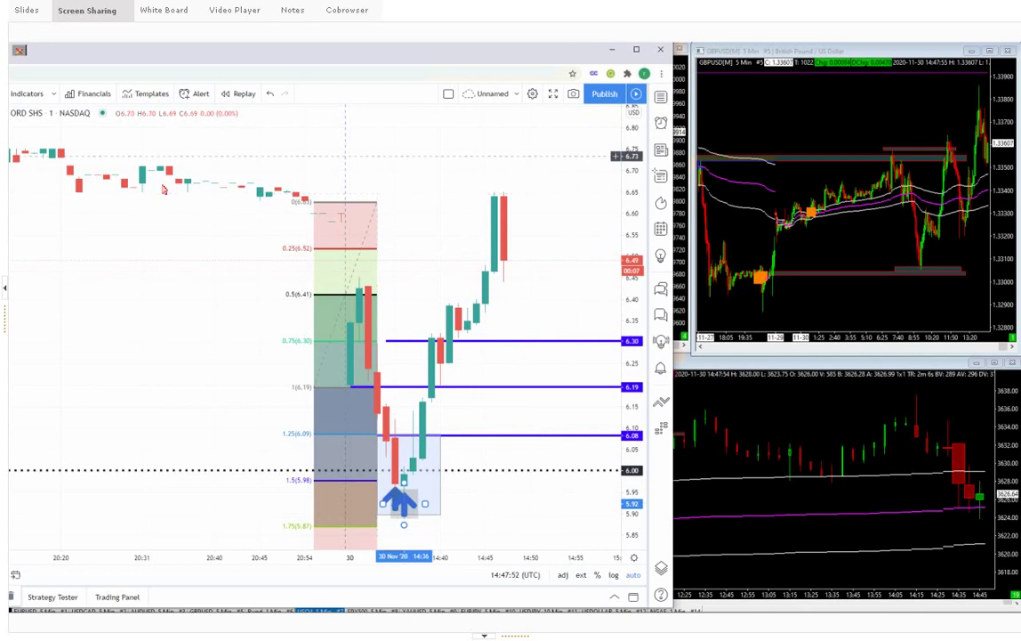
# Step: Draw a horizontal ray at the retracement's 0 level, about 6.62, and circle the rally's peak candles with a small ellipse
pyautogui.click(322, 203)
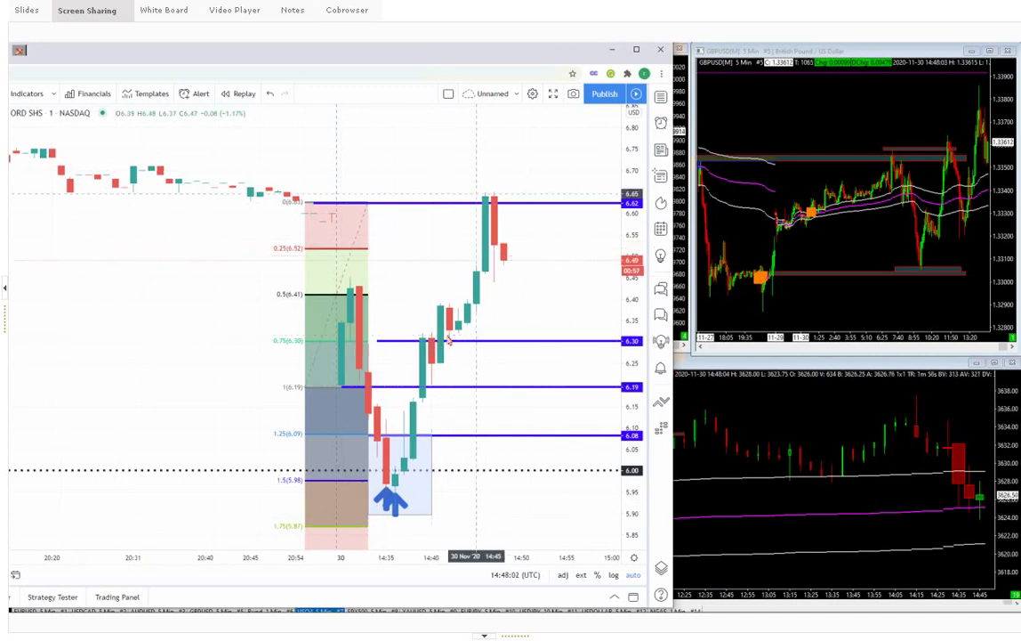
pyautogui.click(496, 194)
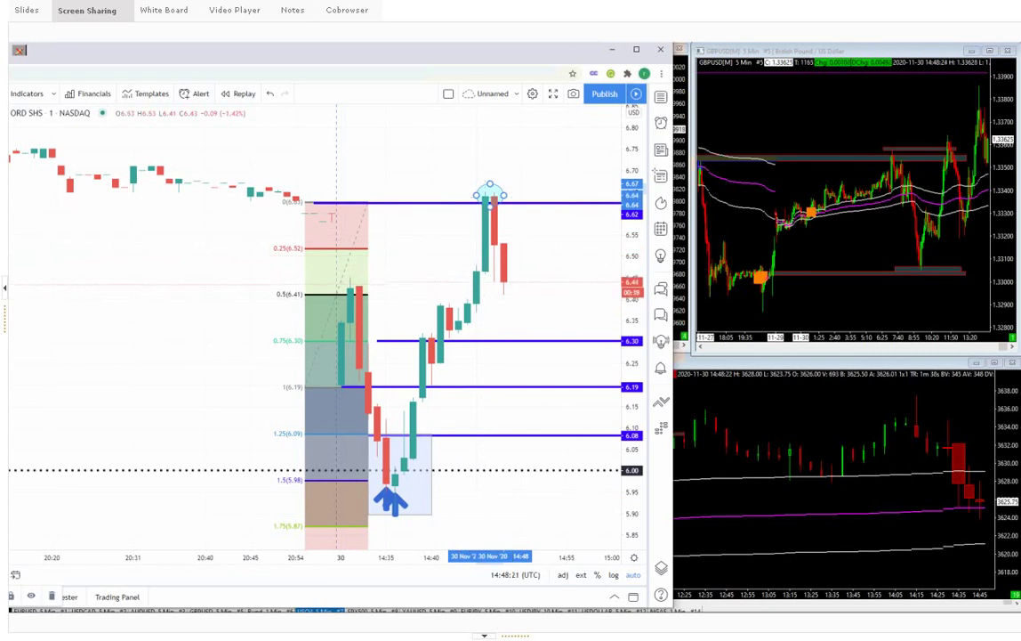
# Step: Add the text "+12%" near the circled peak and move it just beside the ellipse, above the upper ray
pyautogui.click(439, 173)
pyautogui.write('+')
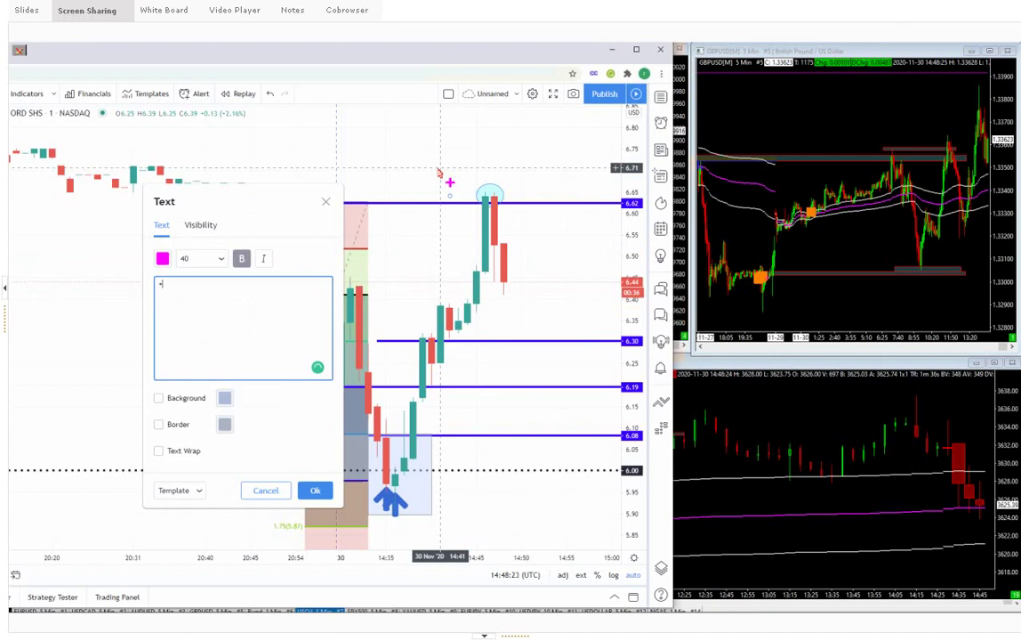
pyautogui.write('12%')
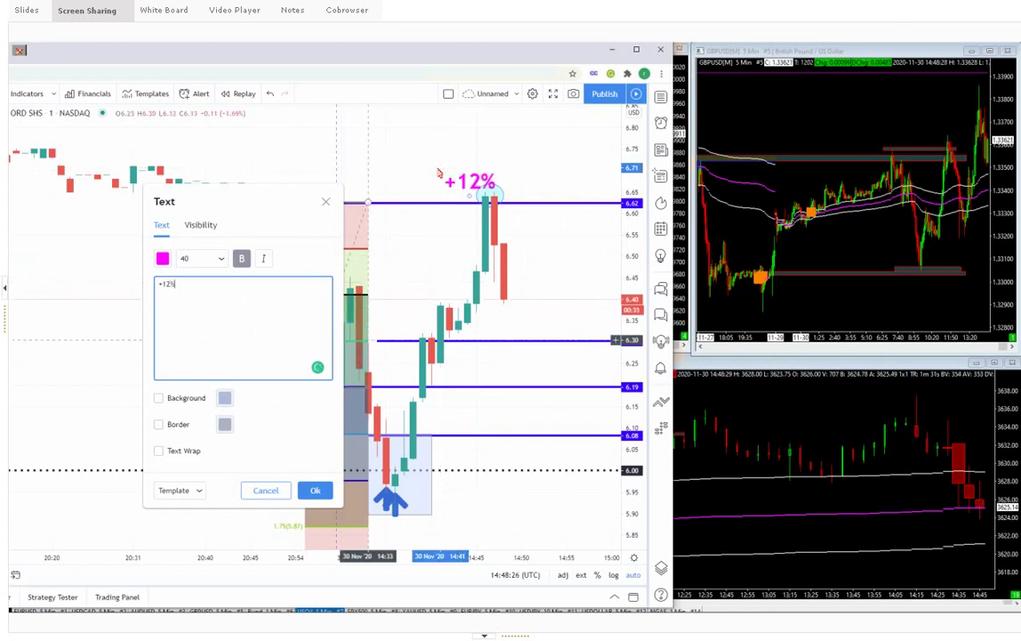
pyautogui.click(454, 230)
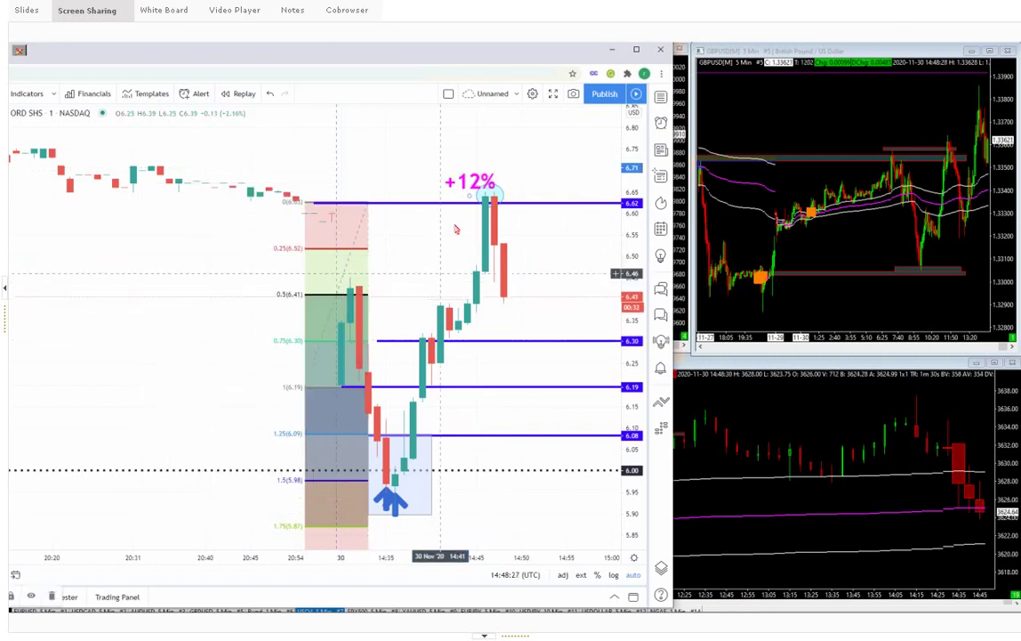
pyautogui.moveTo(468, 190); pyautogui.dragTo(450, 196)
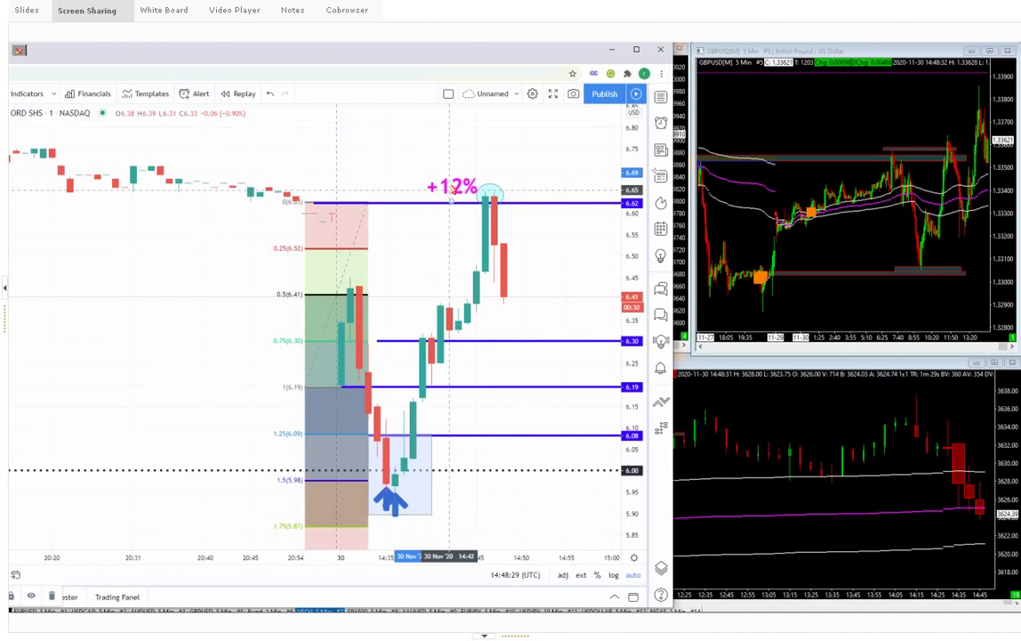